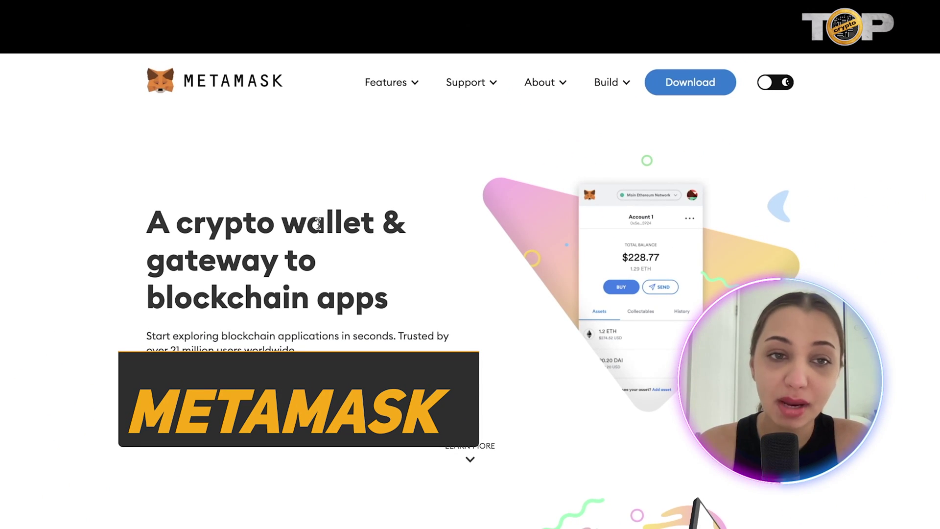
Step: Look through the MetaMask home page and open the download page from the Get started section
{"action": "scroll", "coordinate": [319, 224], "scroll_direction": "down", "scroll_amount": 1}
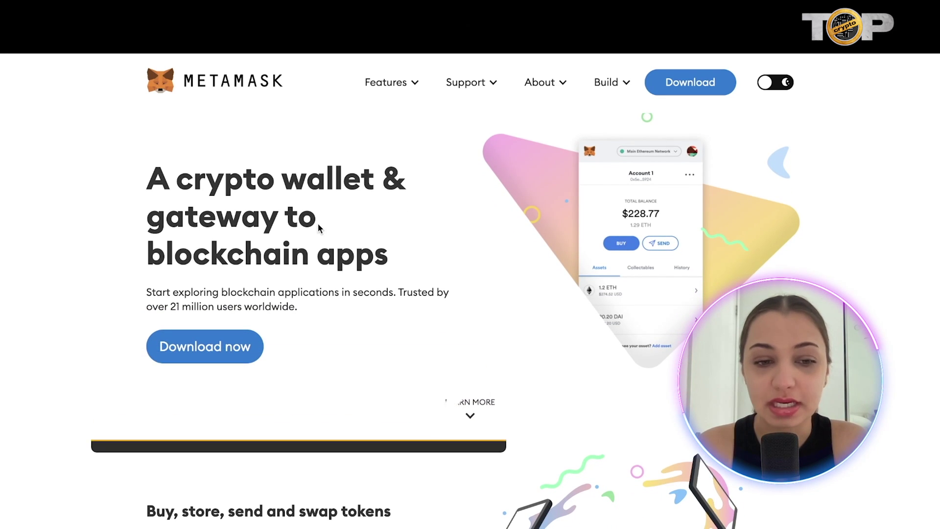
{"action": "scroll", "coordinate": [318, 228], "scroll_direction": "down", "scroll_amount": 6}
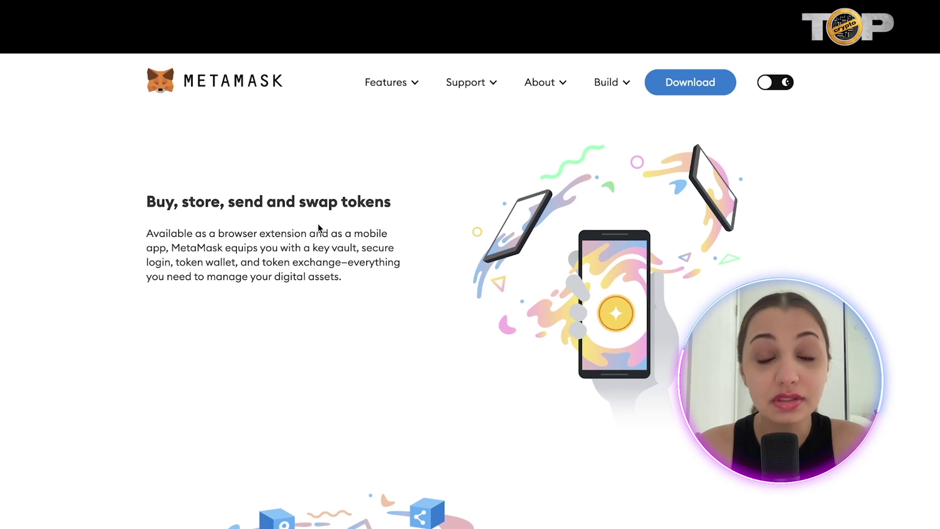
{"action": "scroll", "coordinate": [318, 228], "scroll_direction": "down", "scroll_amount": 6}
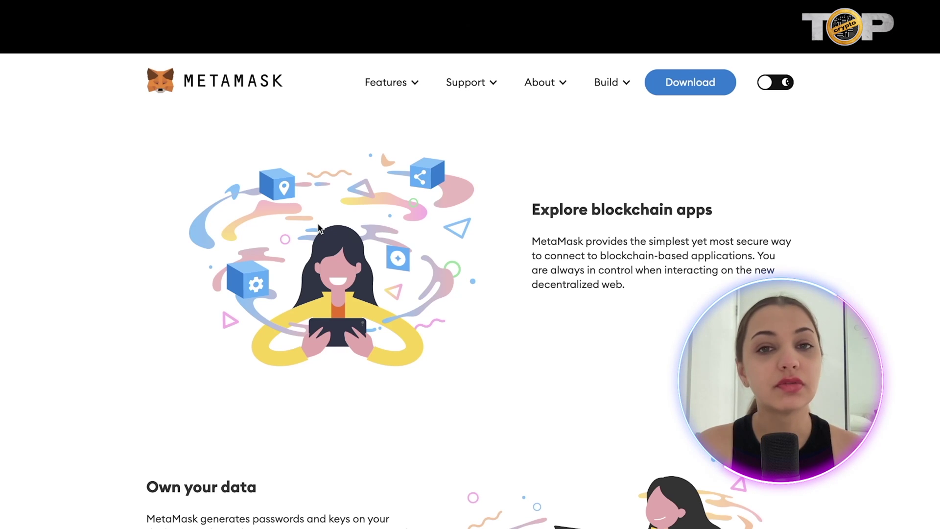
{"action": "scroll", "coordinate": [318, 228], "scroll_direction": "down", "scroll_amount": 4}
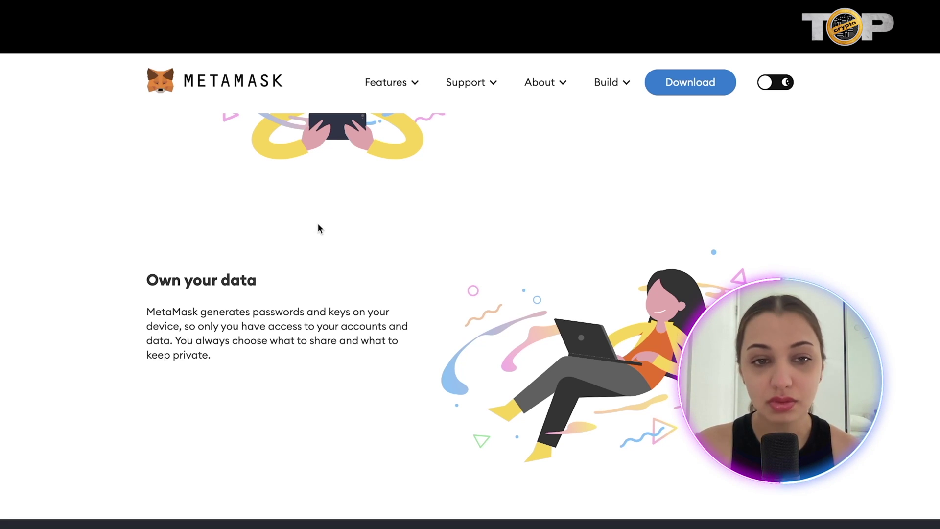
{"action": "scroll", "coordinate": [319, 225], "scroll_direction": "down", "scroll_amount": 9}
{"action": "scroll", "coordinate": [386, 239], "scroll_direction": "up", "scroll_amount": 1}
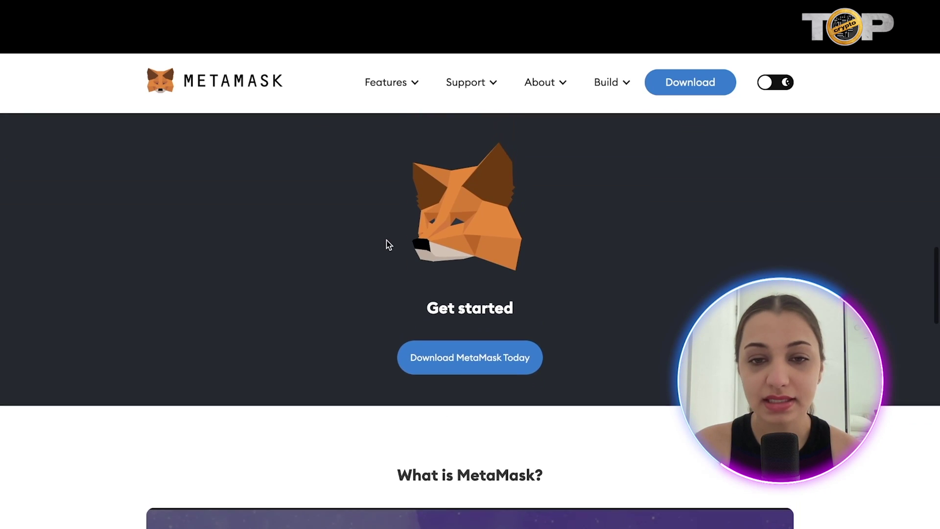
{"action": "left_click", "coordinate": [442, 368]}
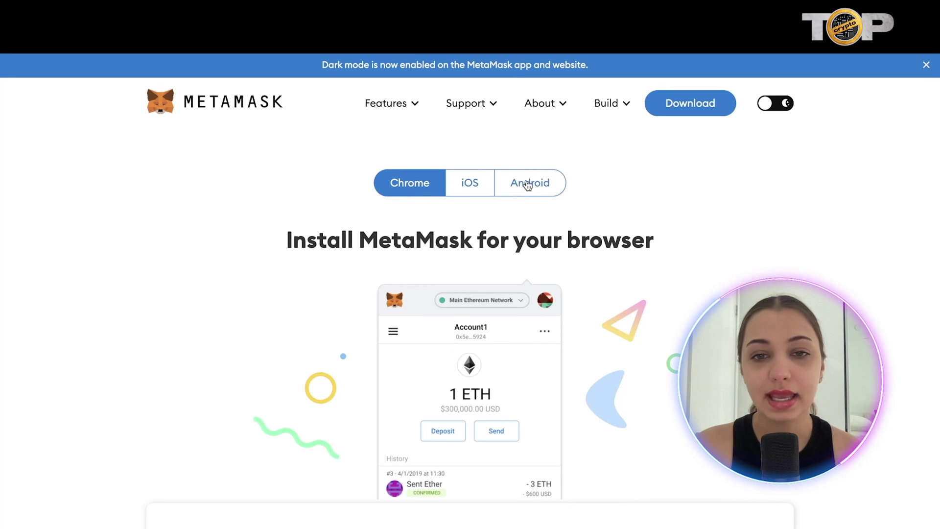
Step: Install the MetaMask extension for Chrome from its Chrome Web Store page, accepting the requested permissions
{"action": "scroll", "coordinate": [487, 267], "scroll_direction": "down", "scroll_amount": 2}
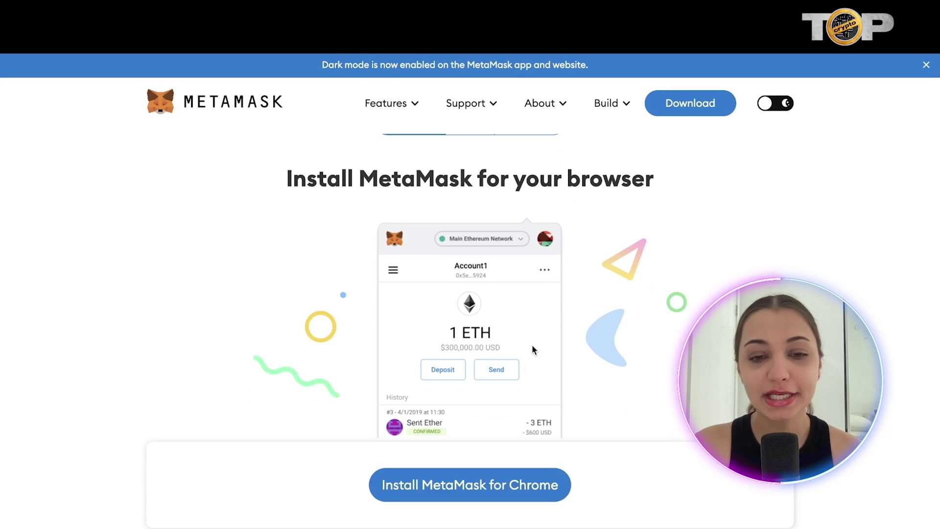
{"action": "left_click", "coordinate": [488, 490]}
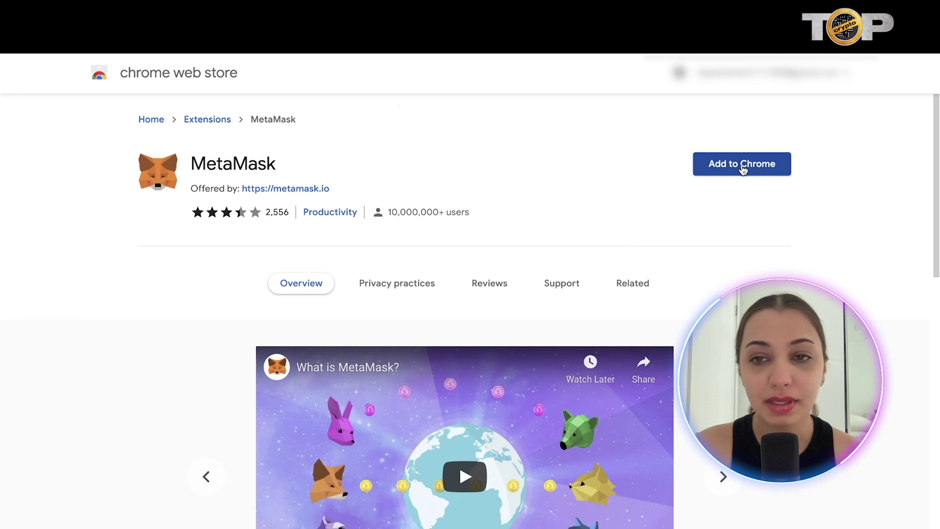
{"action": "left_click", "coordinate": [743, 167]}
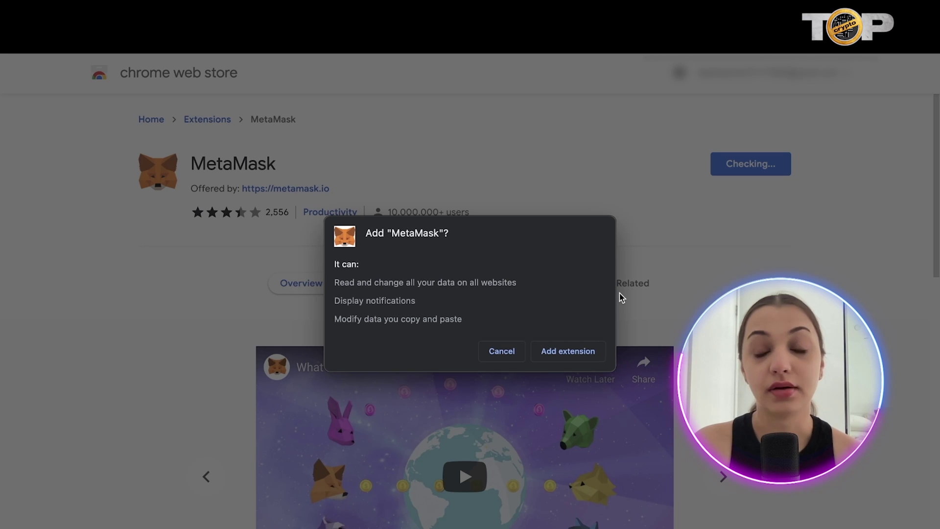
{"action": "left_click", "coordinate": [577, 356]}
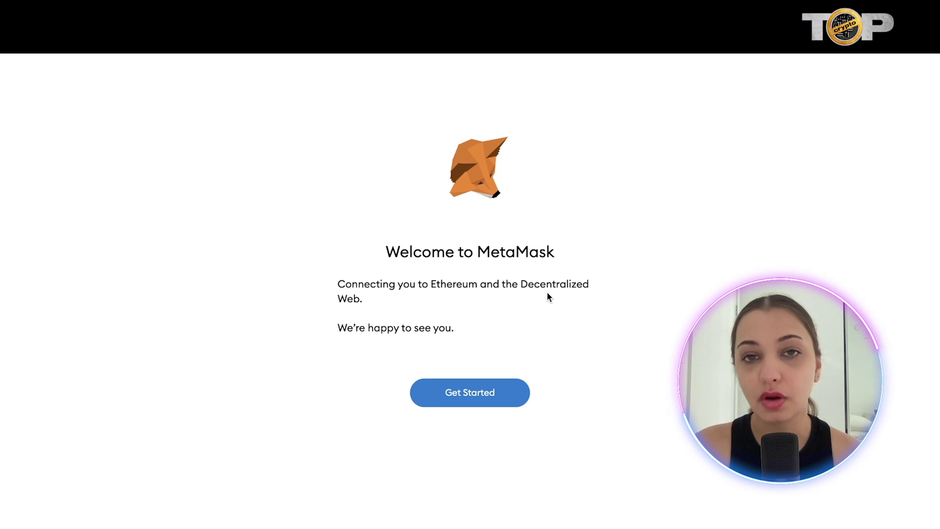
Step: Pin the MetaMask extension to the browser toolbar
{"action": "left_click", "coordinate": [862, 40]}
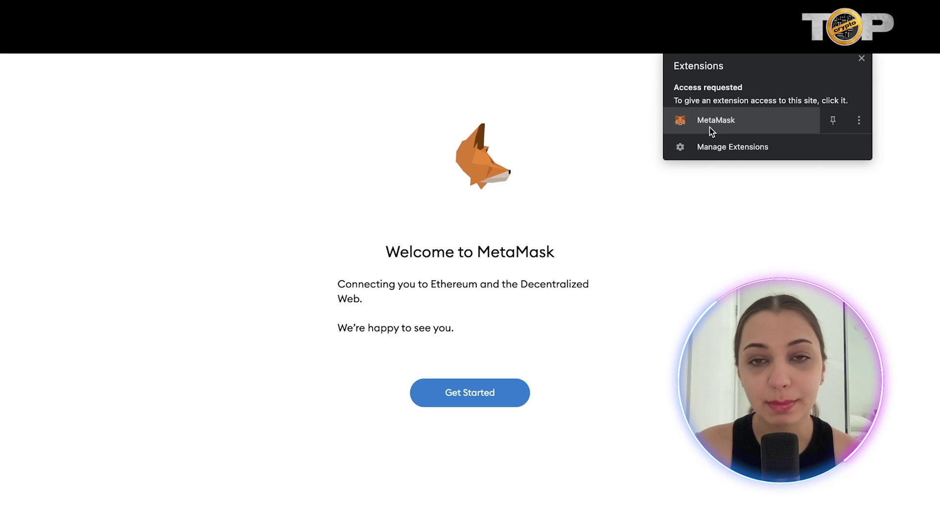
{"action": "left_click", "coordinate": [833, 121]}
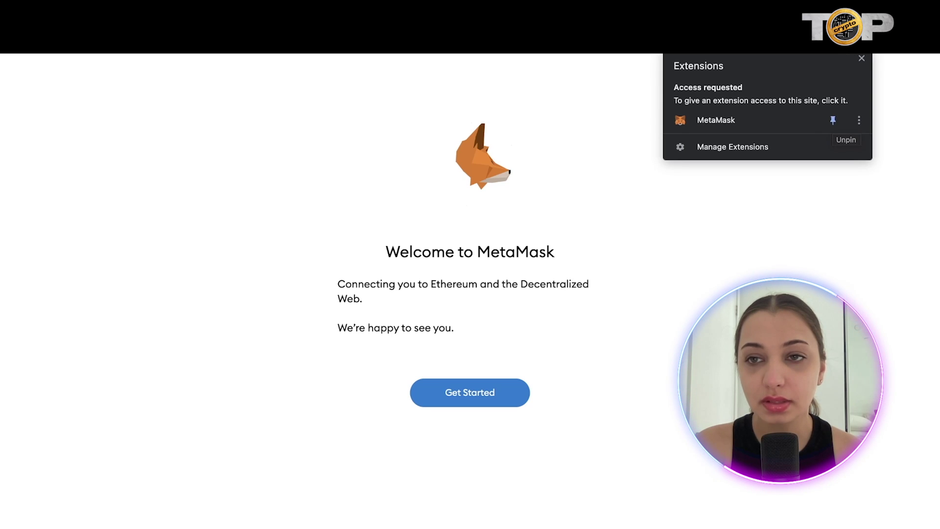
{"action": "left_click", "coordinate": [881, 83]}
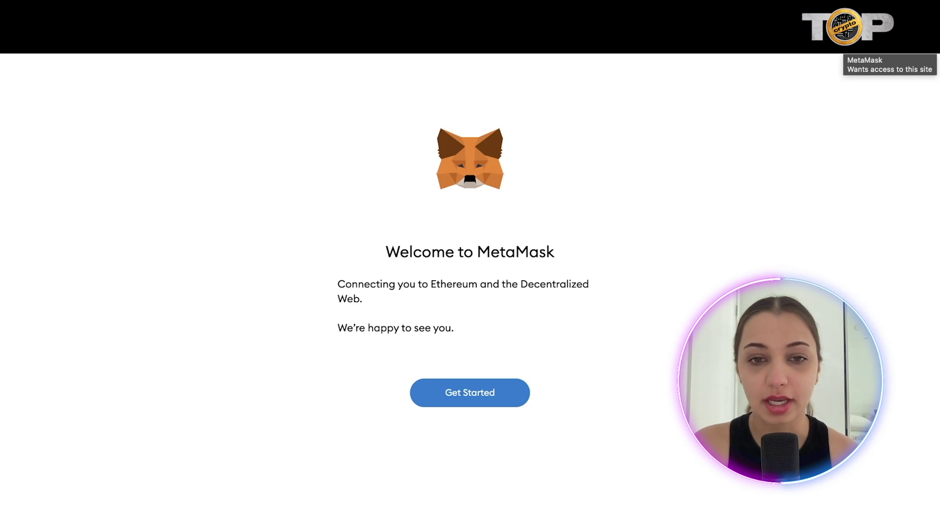
Step: Start the MetaMask setup, choose to create a new wallet and agree to share anonymized usage data
{"action": "left_click", "coordinate": [435, 396]}
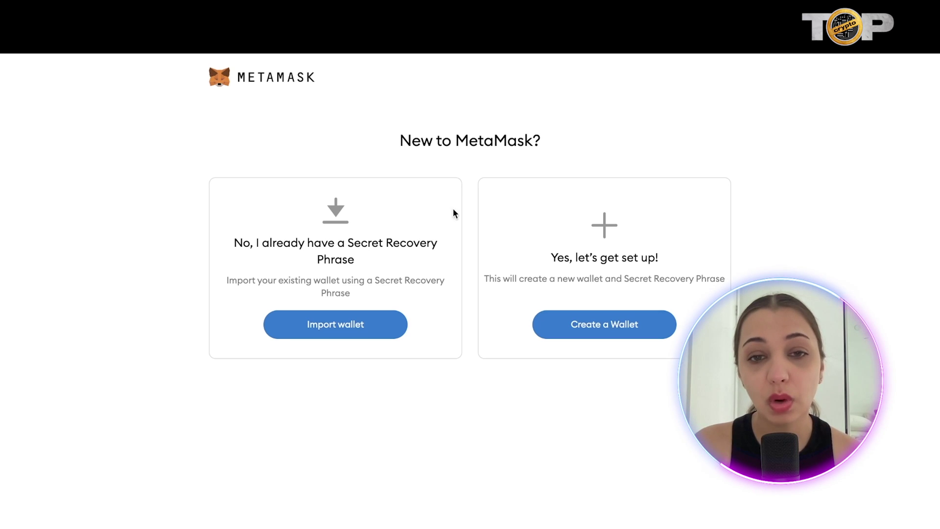
{"action": "left_click", "coordinate": [606, 333]}
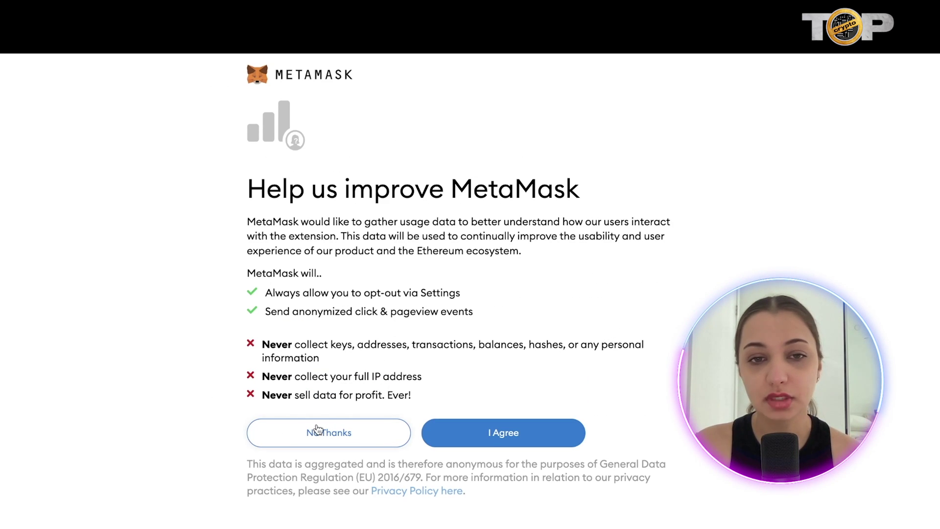
{"action": "left_click", "coordinate": [466, 436]}
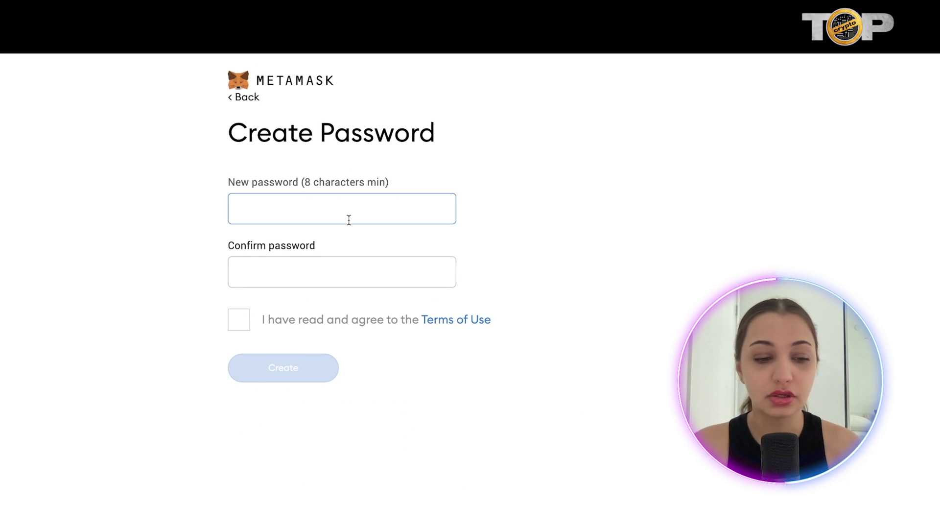
Step: Enter and confirm the new wallet password, accept the Terms of Use and create the wallet
{"action": "type", "text": "•••"}
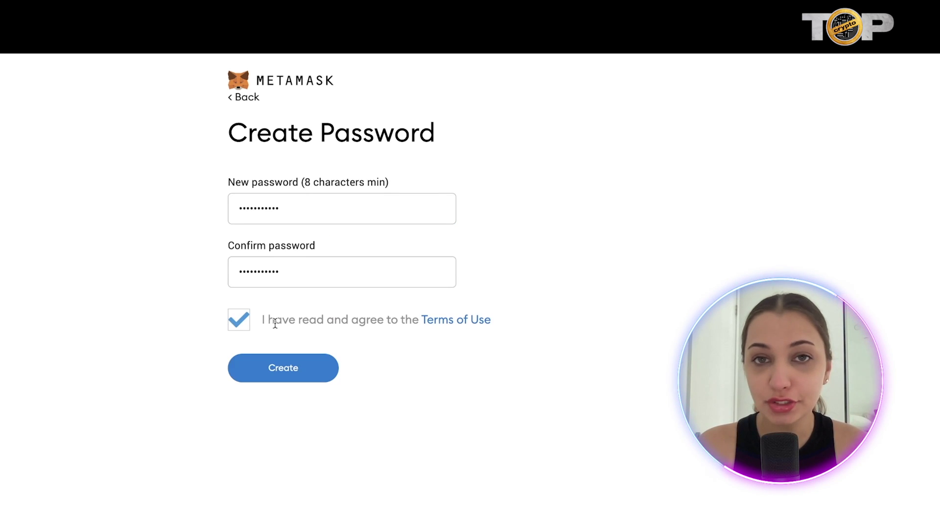
{"action": "left_click", "coordinate": [286, 363]}
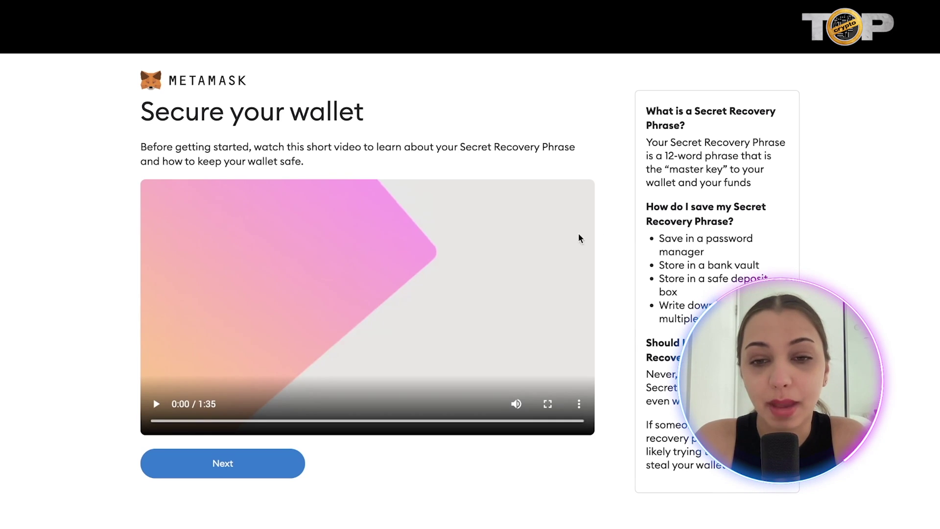
Step: Skip the wallet security video, reveal the Secret Recovery Phrase and proceed to its confirmation
{"action": "left_click", "coordinate": [260, 472]}
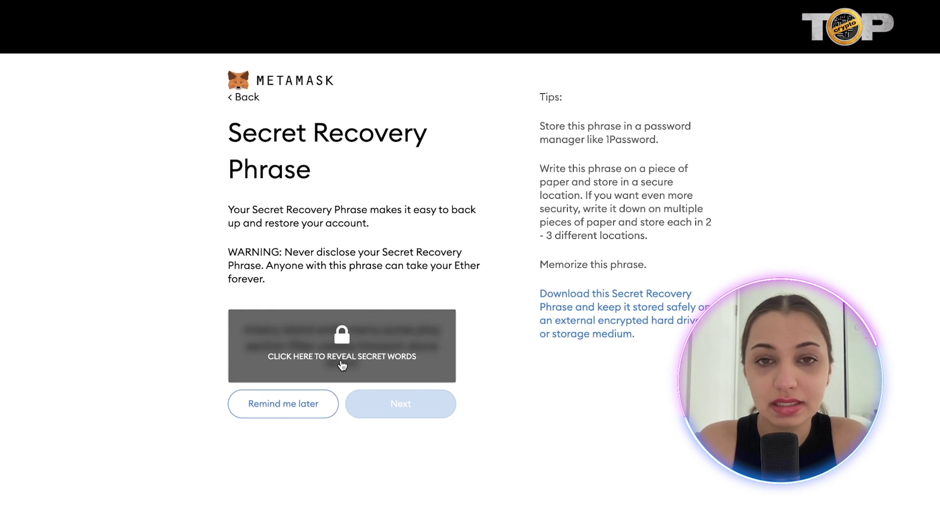
{"action": "left_click", "coordinate": [336, 358]}
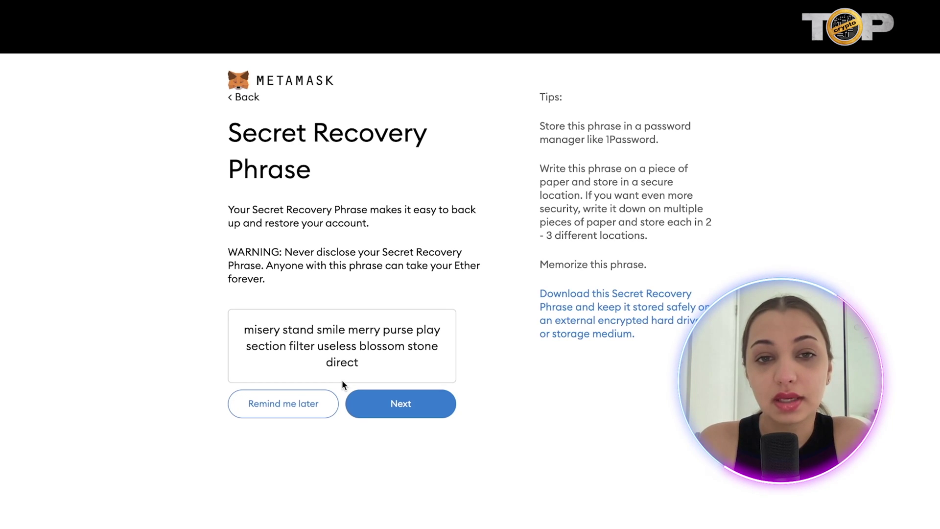
{"action": "left_click", "coordinate": [399, 416]}
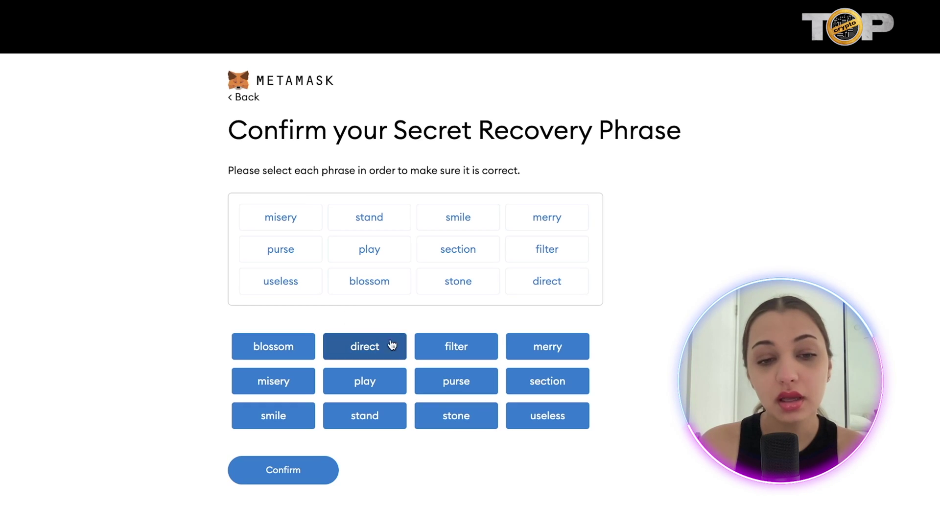
Step: Confirm the Secret Recovery Phrase by selecting its words in order, and finish the wallet setup
{"action": "left_click", "coordinate": [289, 476]}
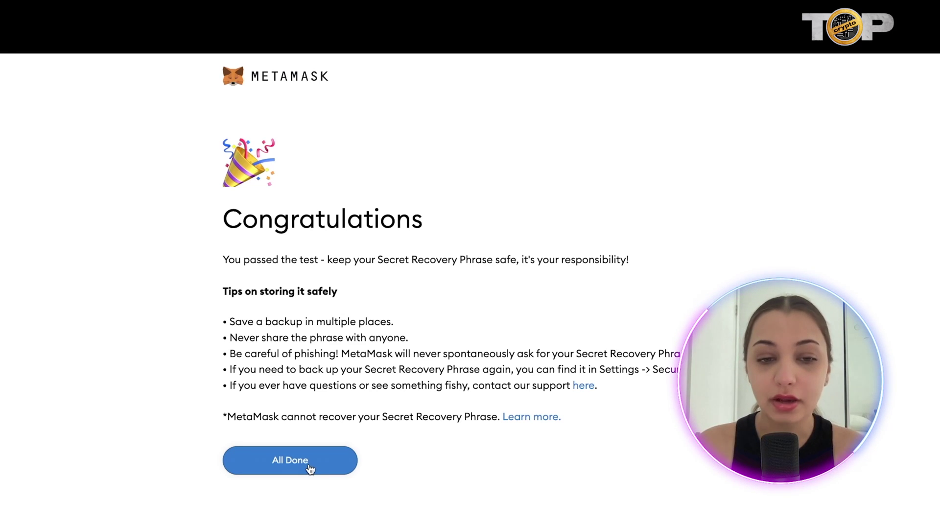
{"action": "left_click", "coordinate": [310, 466]}
{"action": "left_click", "coordinate": [617, 161]}
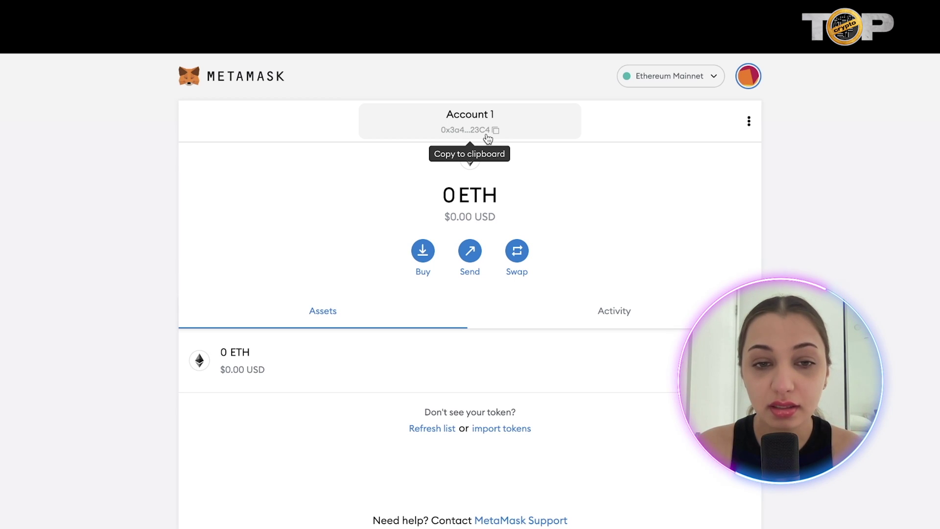
Step: Review the options for depositing ETH, view the account's QR code and public address, and close the account details
{"action": "left_click", "coordinate": [231, 363]}
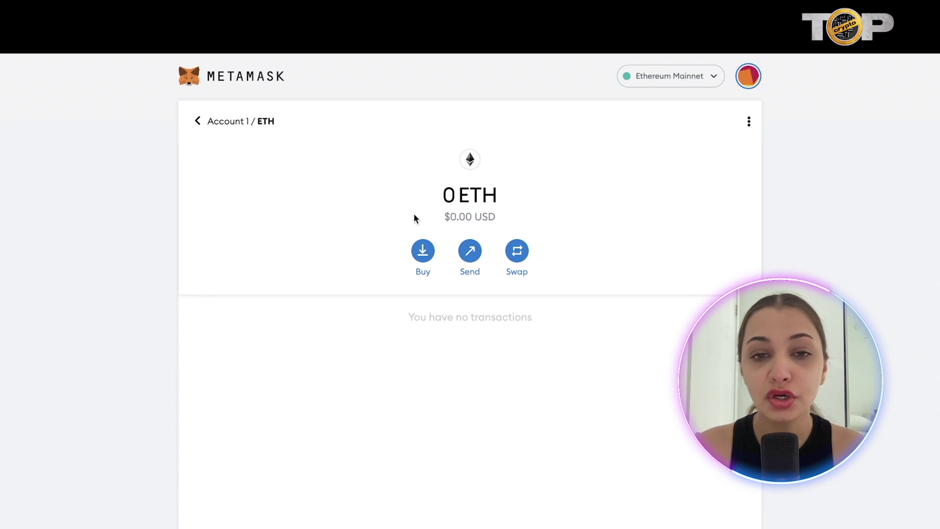
{"action": "left_click", "coordinate": [423, 256]}
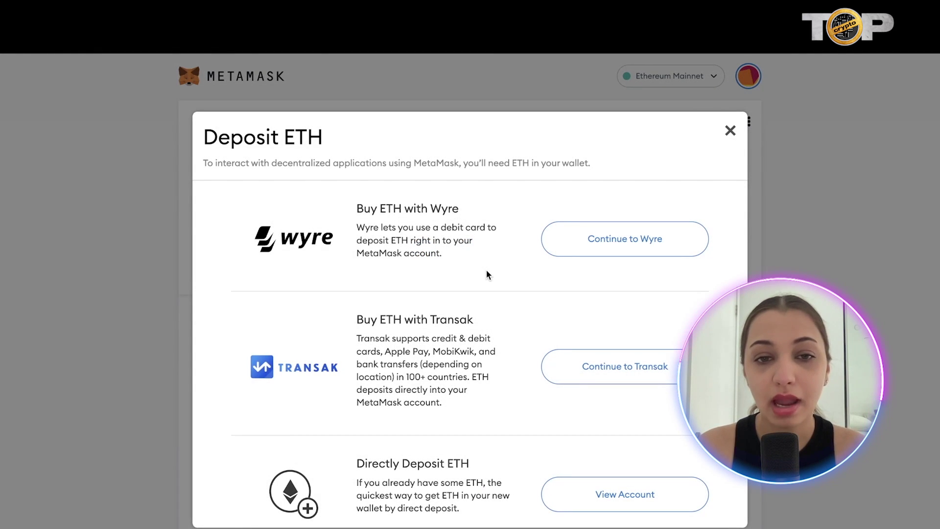
{"action": "scroll", "coordinate": [487, 274], "scroll_direction": "down", "scroll_amount": 1}
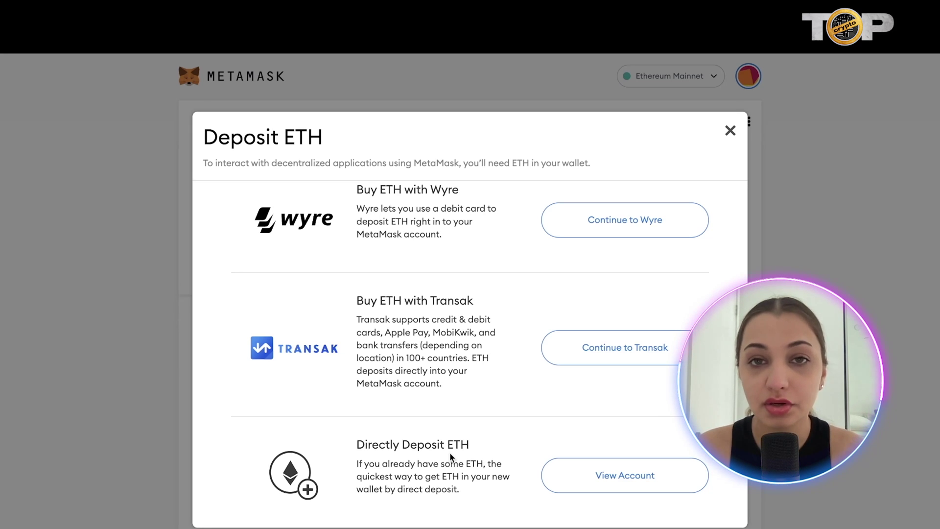
{"action": "scroll", "coordinate": [434, 277], "scroll_direction": "up", "scroll_amount": 1}
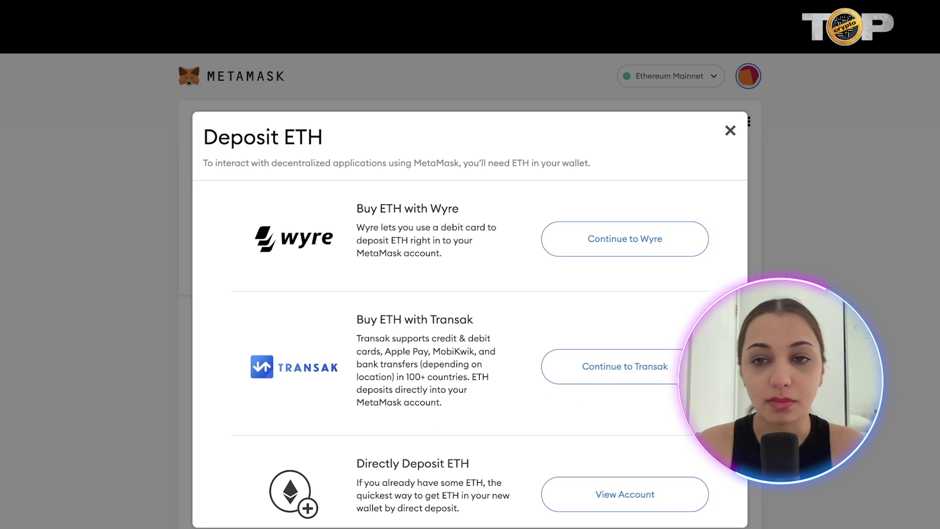
{"action": "scroll", "coordinate": [449, 419], "scroll_direction": "down", "scroll_amount": 1}
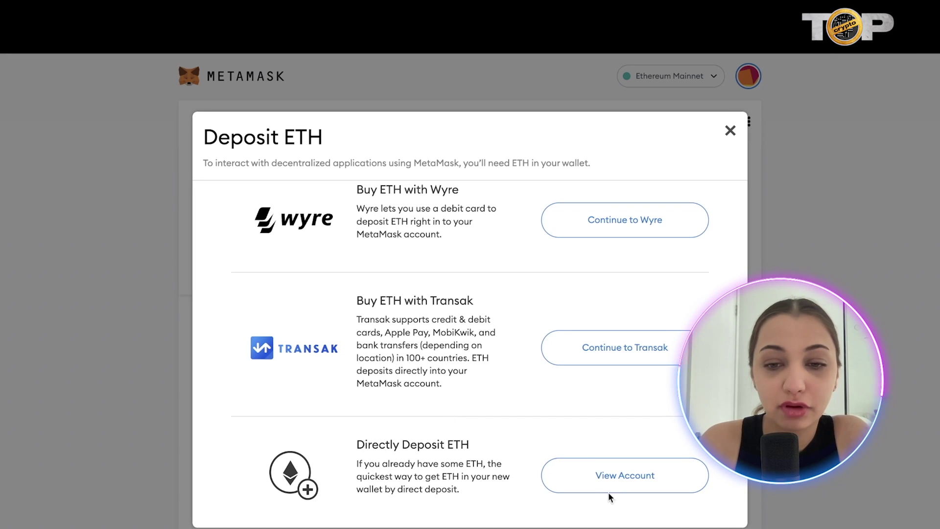
{"action": "left_click", "coordinate": [615, 482]}
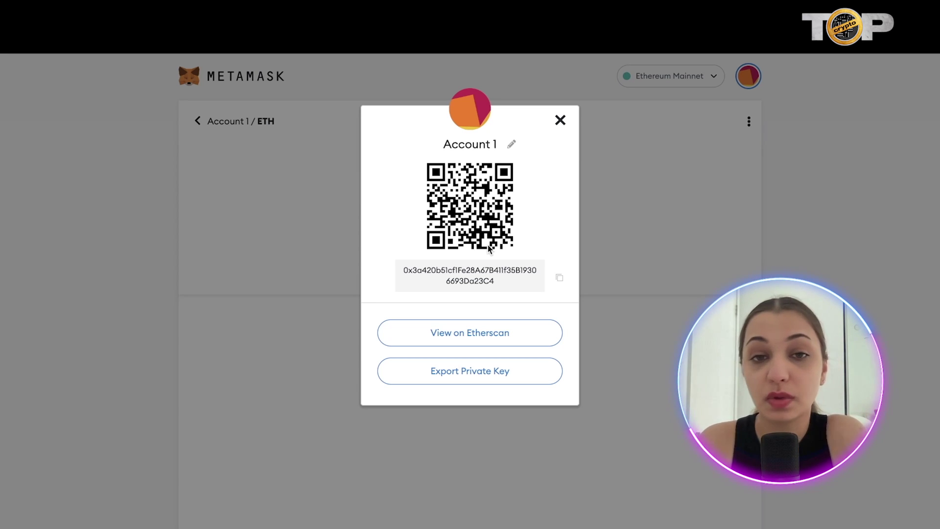
{"action": "left_click", "coordinate": [562, 123]}
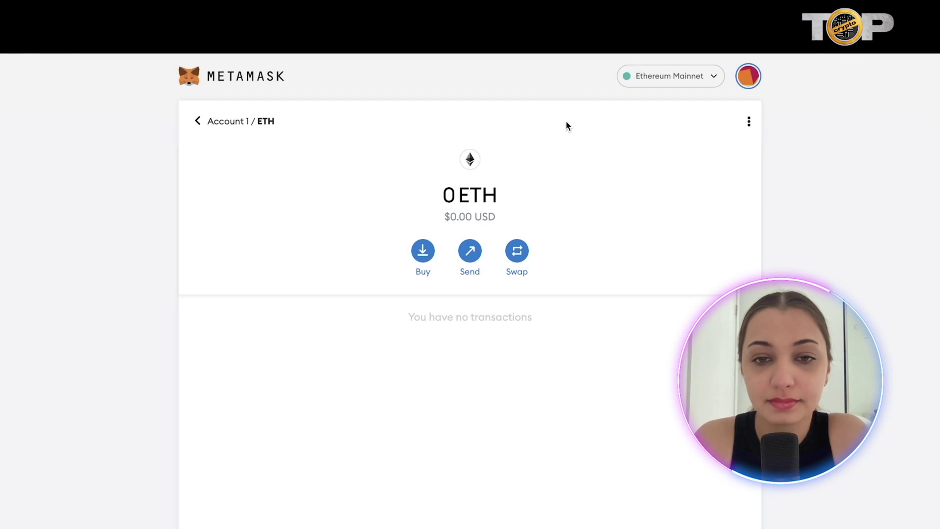
Step: Open the form for sending ETH and try its option to scan the recipient's QR code
{"action": "left_click", "coordinate": [471, 253]}
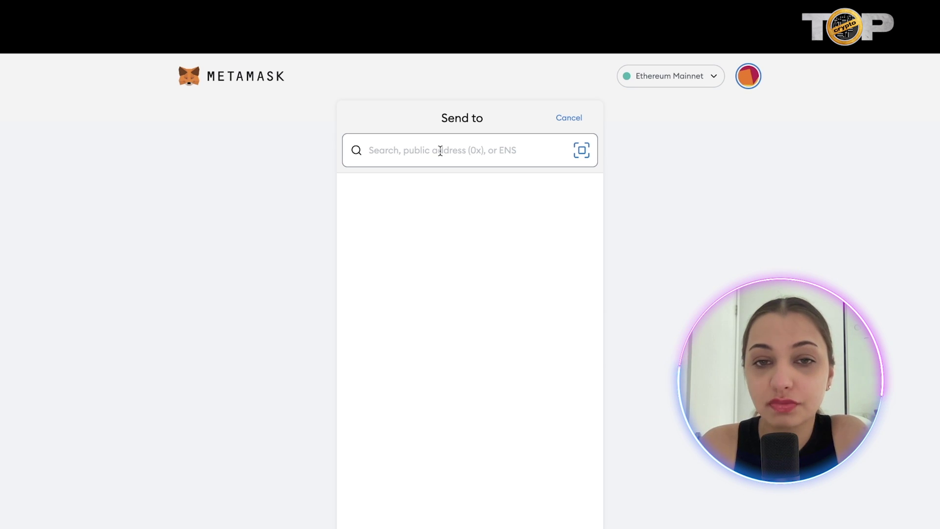
{"action": "left_click", "coordinate": [582, 152]}
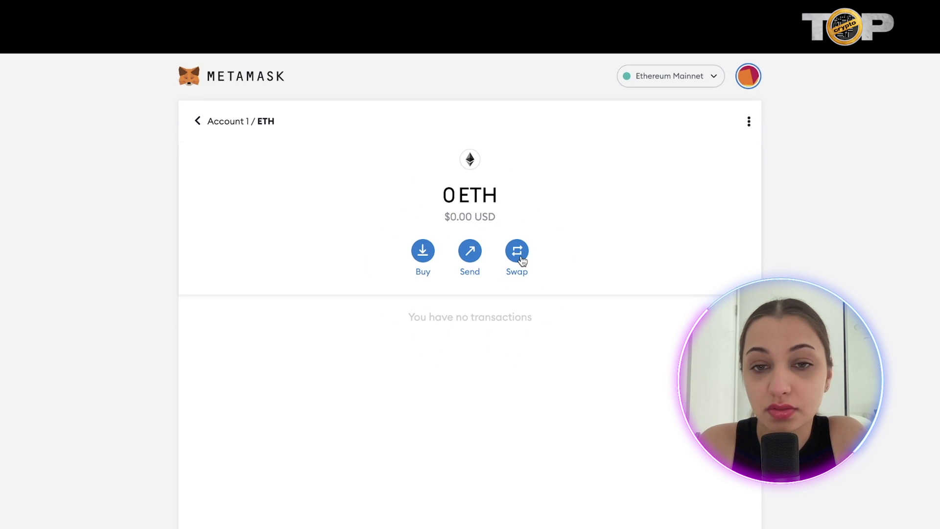
Step: Set up a swap of 1 ETH to FTM and review its quote and estimated gas fee
{"action": "left_click", "coordinate": [521, 258]}
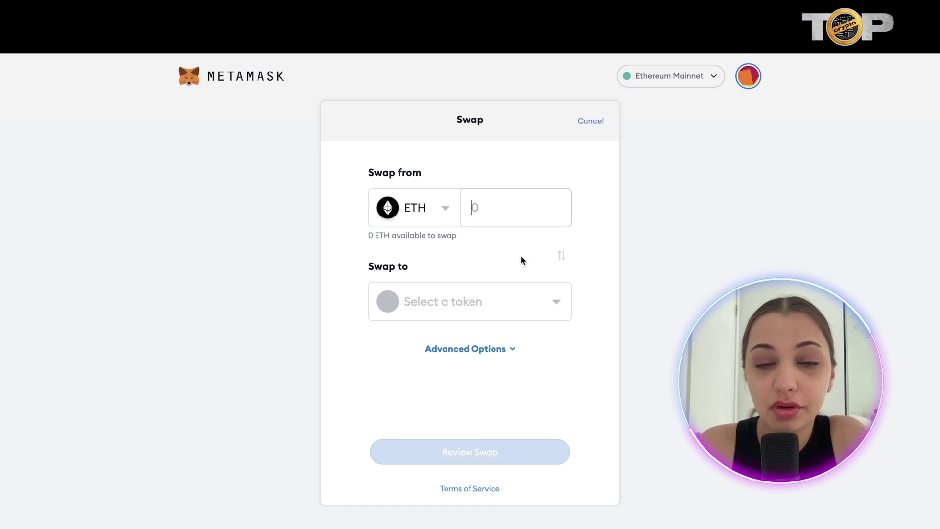
{"action": "type", "text": "1"}
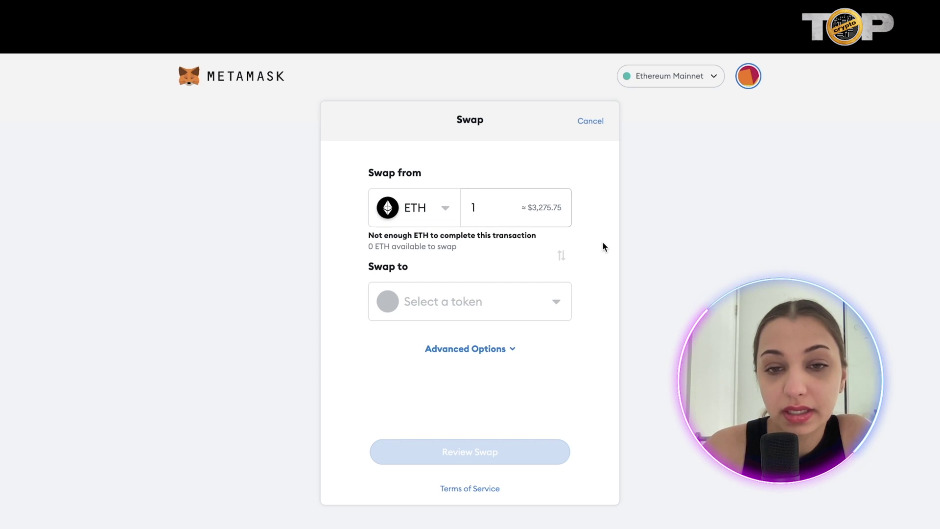
{"action": "left_click", "coordinate": [556, 303]}
{"action": "scroll", "coordinate": [532, 345], "scroll_direction": "down", "scroll_amount": 4}
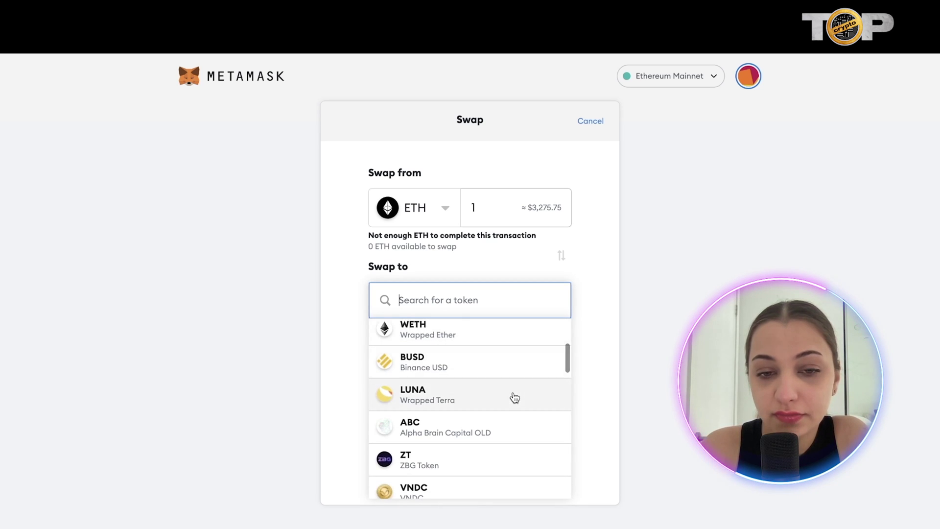
{"action": "scroll", "coordinate": [514, 397], "scroll_direction": "down", "scroll_amount": 3}
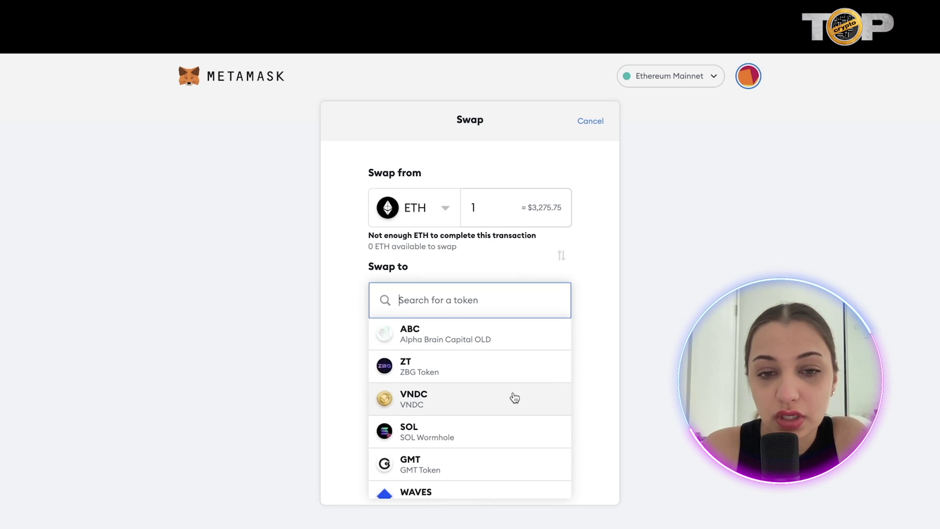
{"action": "scroll", "coordinate": [515, 398], "scroll_direction": "down", "scroll_amount": 3}
{"action": "scroll", "coordinate": [514, 397], "scroll_direction": "down", "scroll_amount": 4}
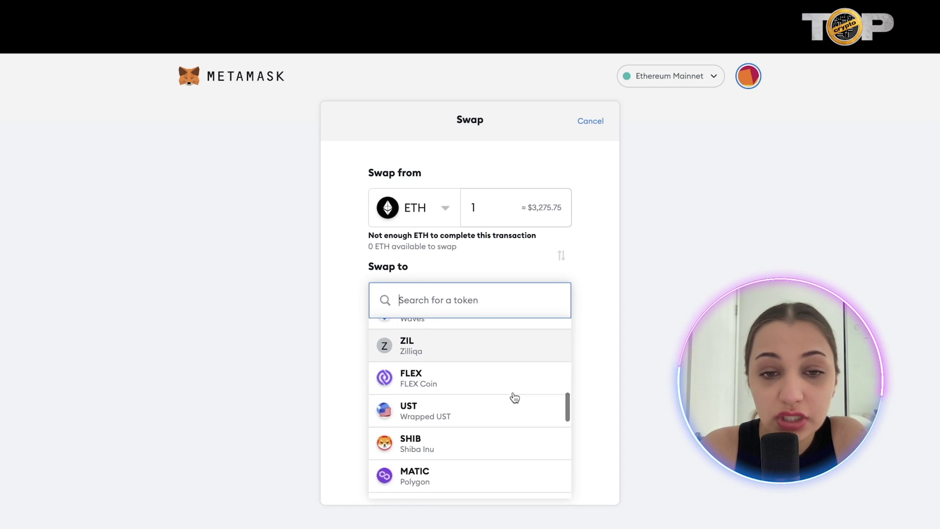
{"action": "scroll", "coordinate": [515, 397], "scroll_direction": "down", "scroll_amount": 3}
{"action": "scroll", "coordinate": [512, 396], "scroll_direction": "up", "scroll_amount": 1}
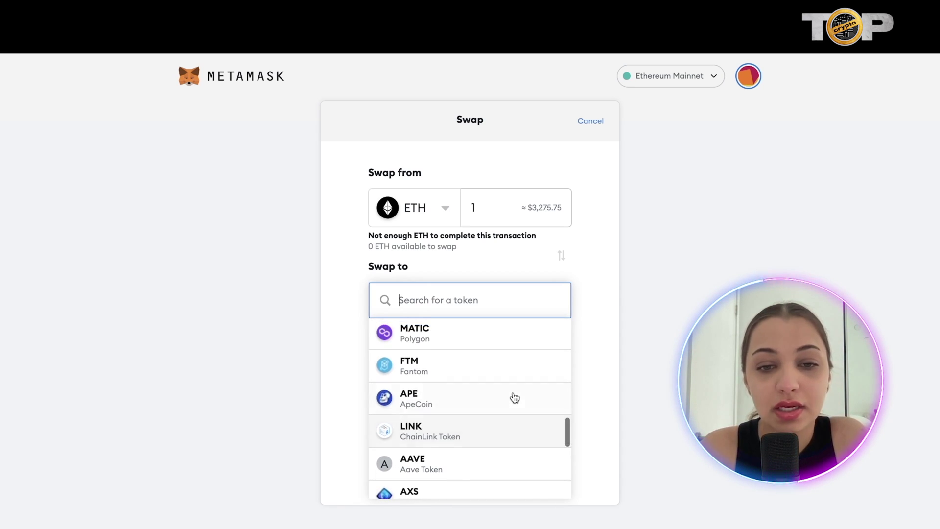
{"action": "left_click", "coordinate": [472, 365]}
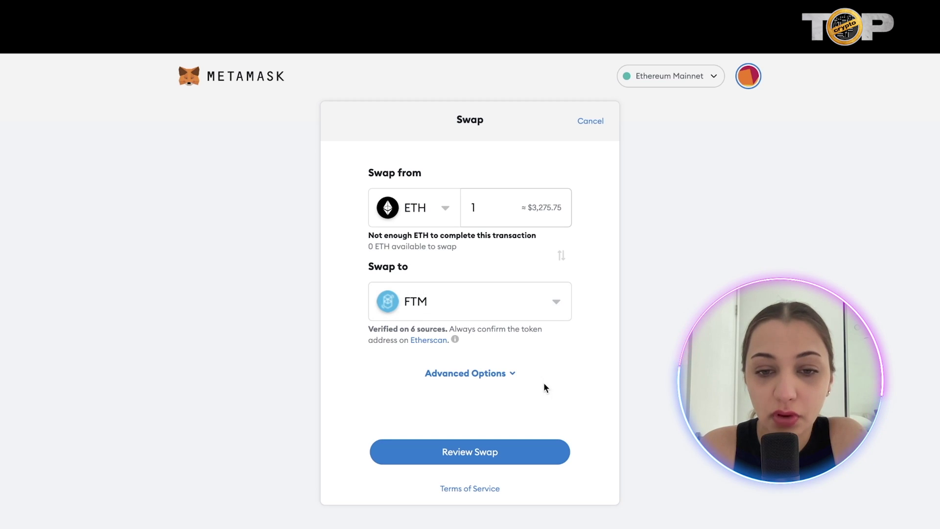
{"action": "left_click", "coordinate": [496, 454]}
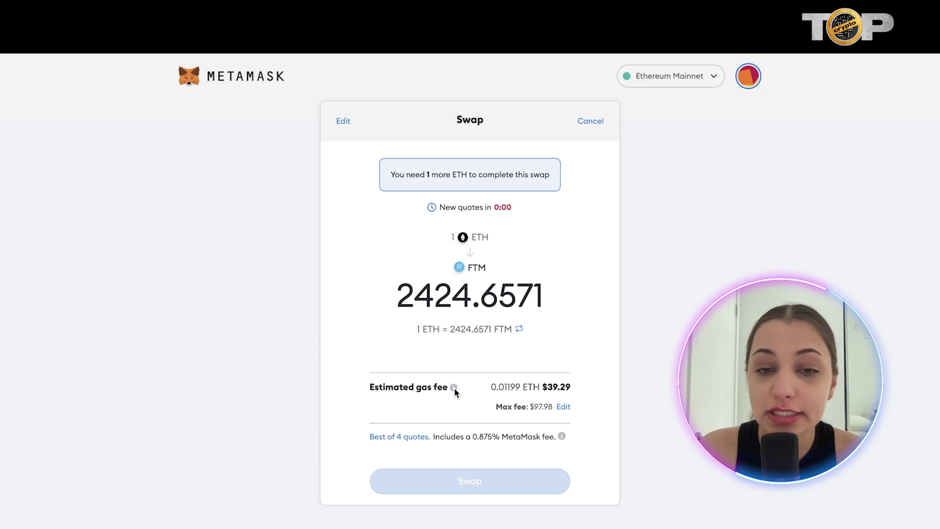
{"action": "mouse_move", "coordinate": [454, 389]}
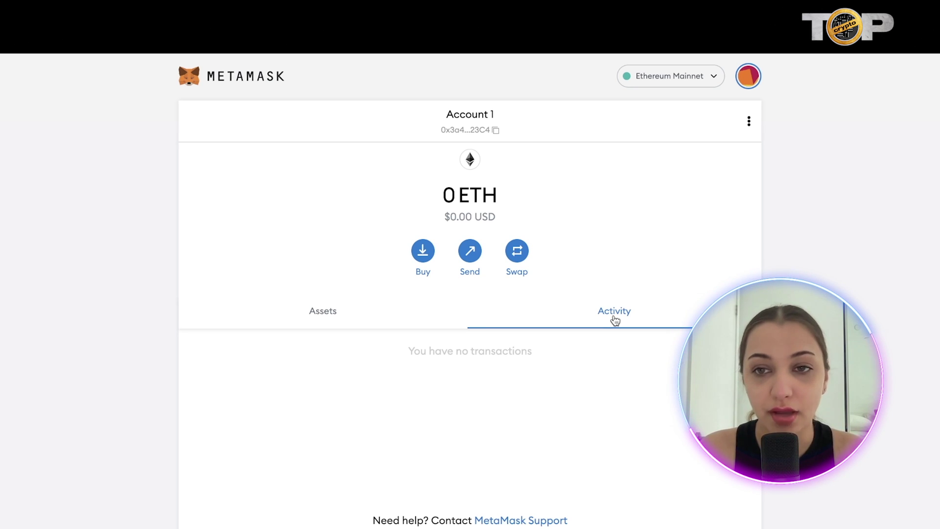
Step: Review the form for adding a custom network, leave it without saving, and look over the network and account options
{"action": "left_click", "coordinate": [657, 81]}
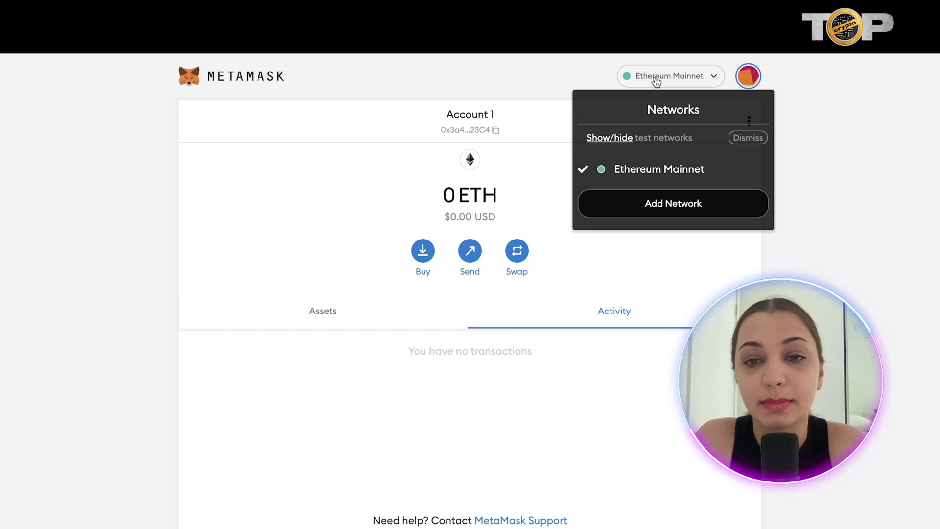
{"action": "left_click", "coordinate": [650, 203]}
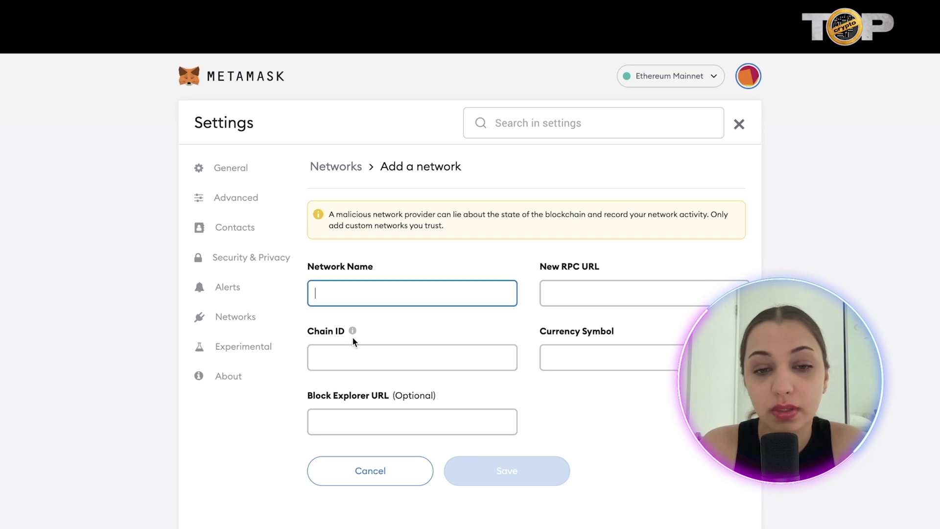
{"action": "left_click", "coordinate": [404, 473]}
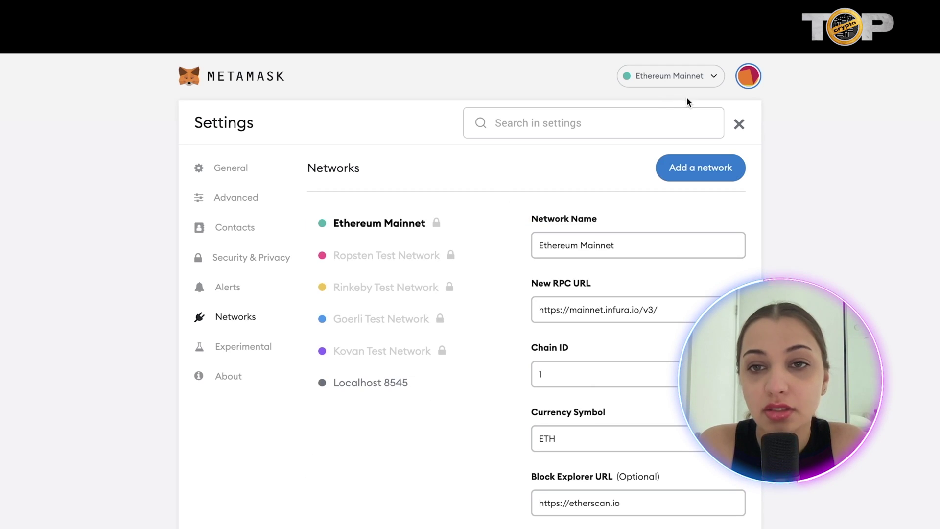
{"action": "left_click", "coordinate": [688, 79]}
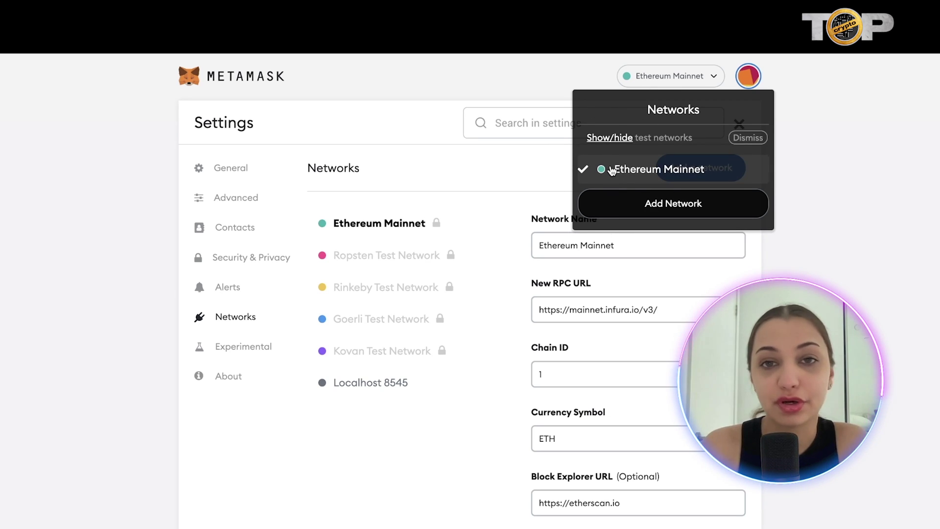
{"action": "left_click", "coordinate": [747, 75]}
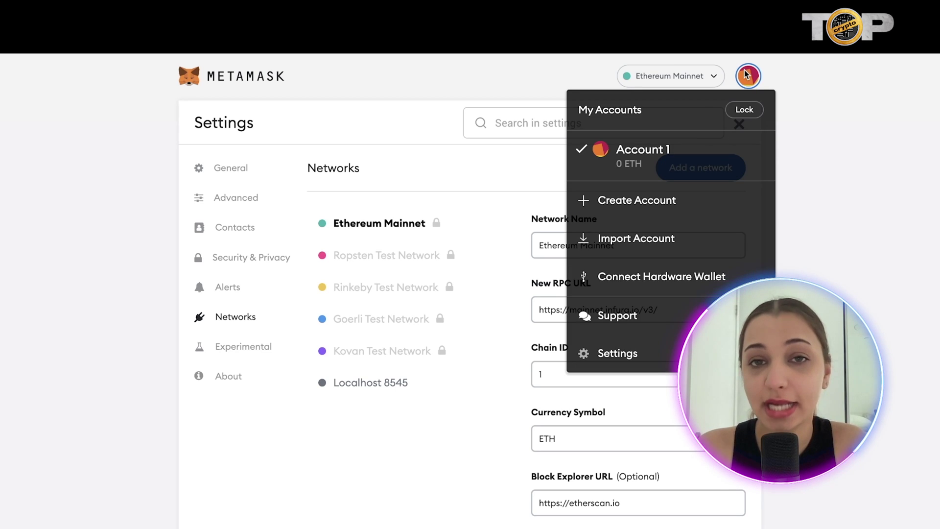
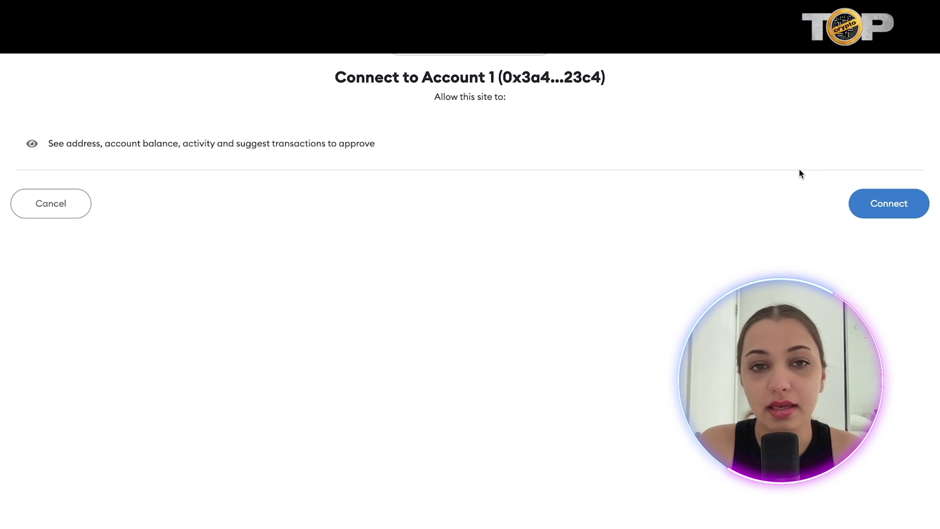
Step: Connect Account 1 to PancakeSwap and select BNB Smart Chain Mainnet as the wallet's network
{"action": "left_click", "coordinate": [885, 205]}
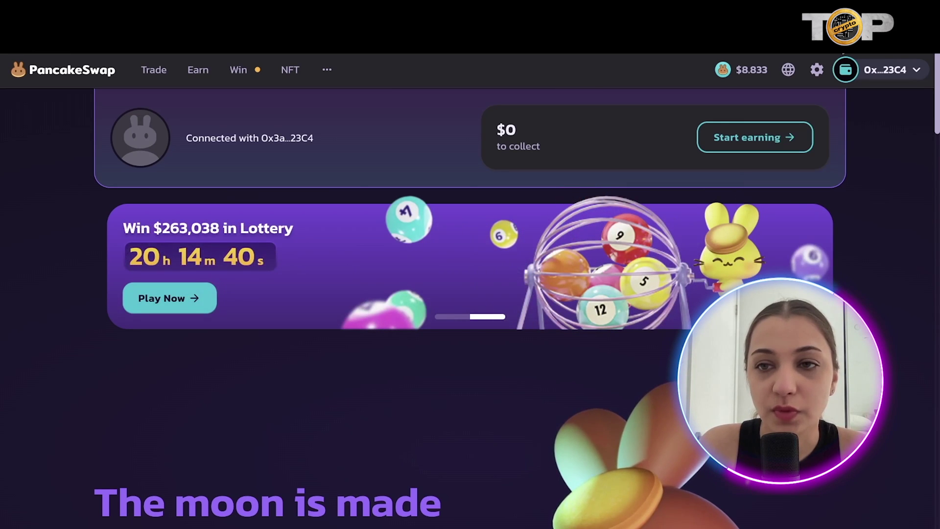
{"action": "left_click", "coordinate": [786, 30]}
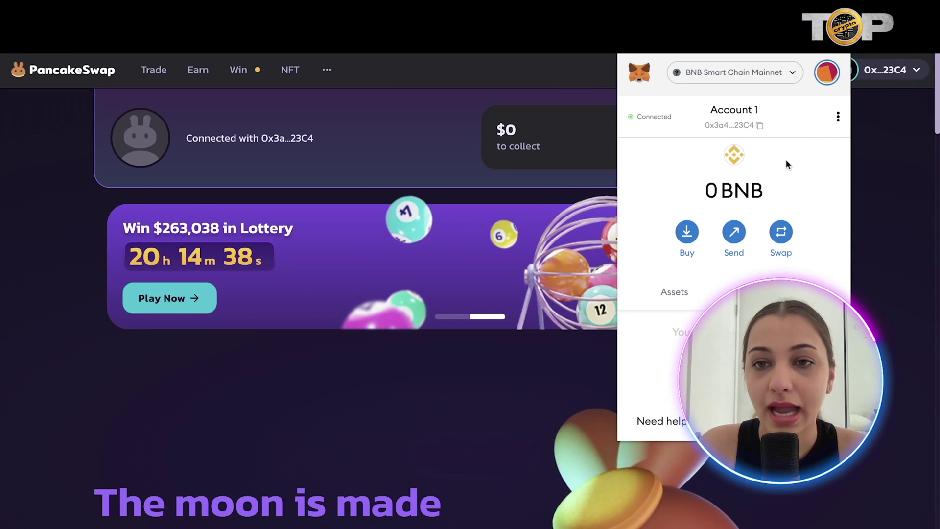
{"action": "left_click", "coordinate": [711, 78]}
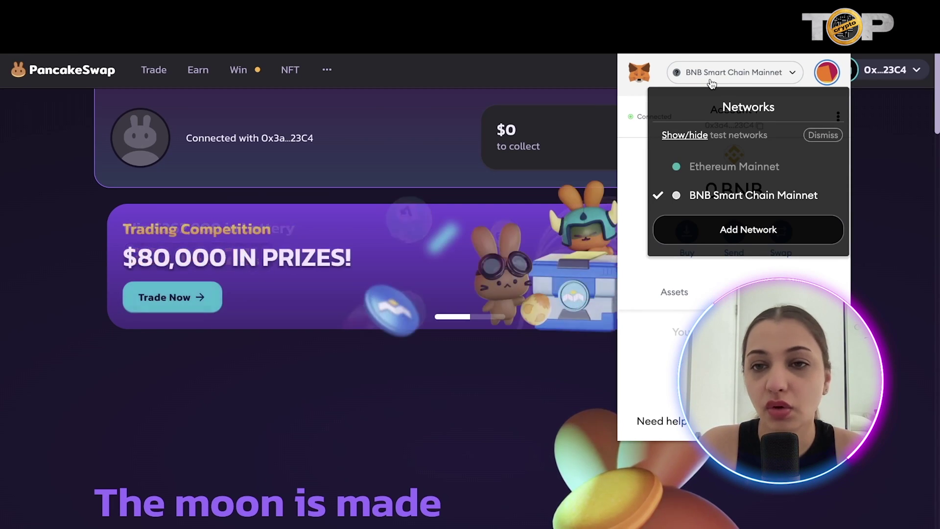
{"action": "left_click", "coordinate": [761, 186]}
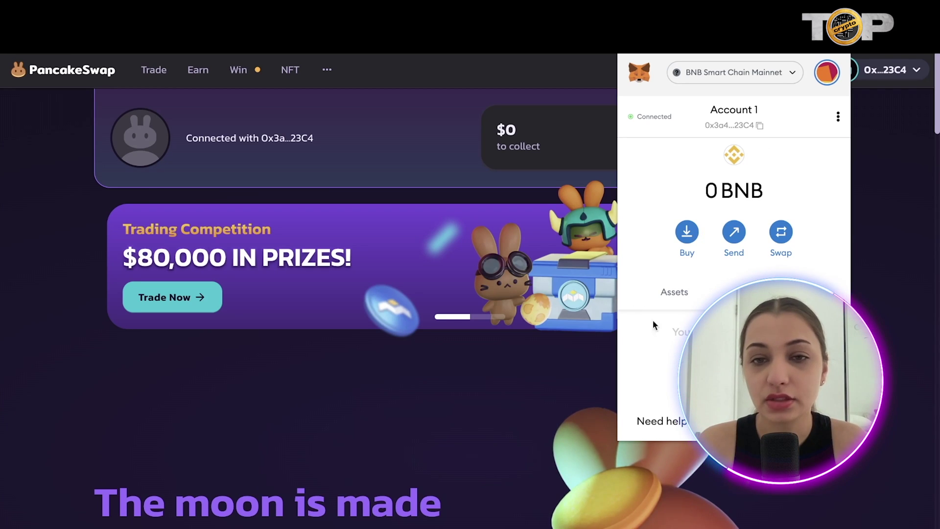
{"action": "left_click", "coordinate": [214, 392]}
Step: Open PancakeSwap's Syrup Pools page and look over the live staking pools
{"action": "mouse_move", "coordinate": [197, 81]}
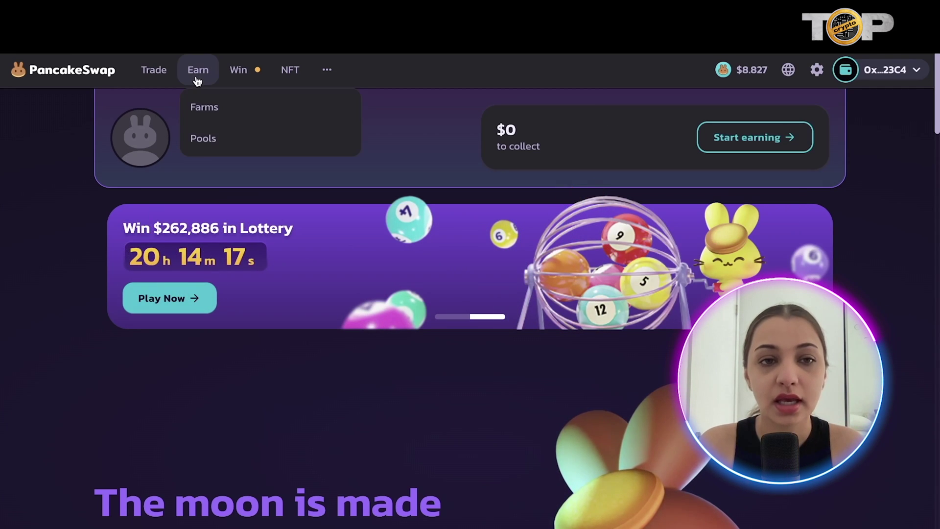
{"action": "left_click", "coordinate": [201, 138]}
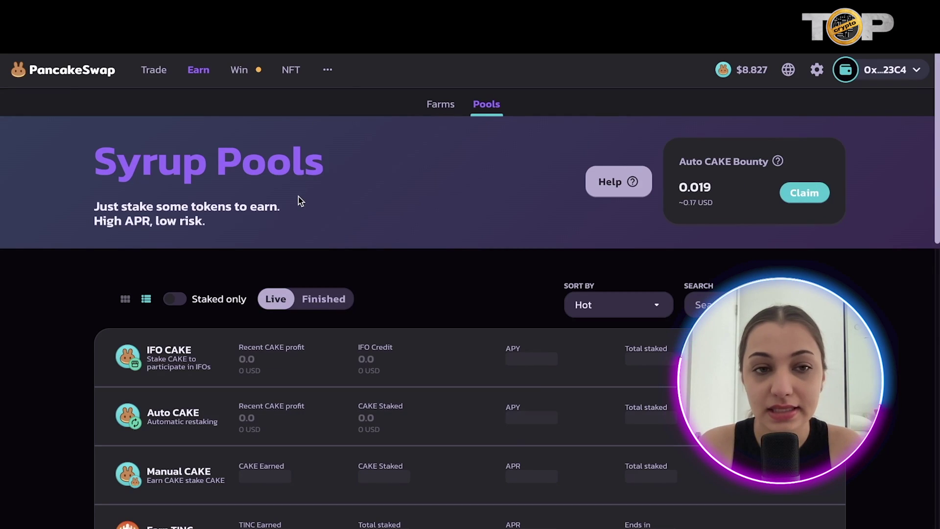
{"action": "scroll", "coordinate": [300, 201], "scroll_direction": "down", "scroll_amount": 1}
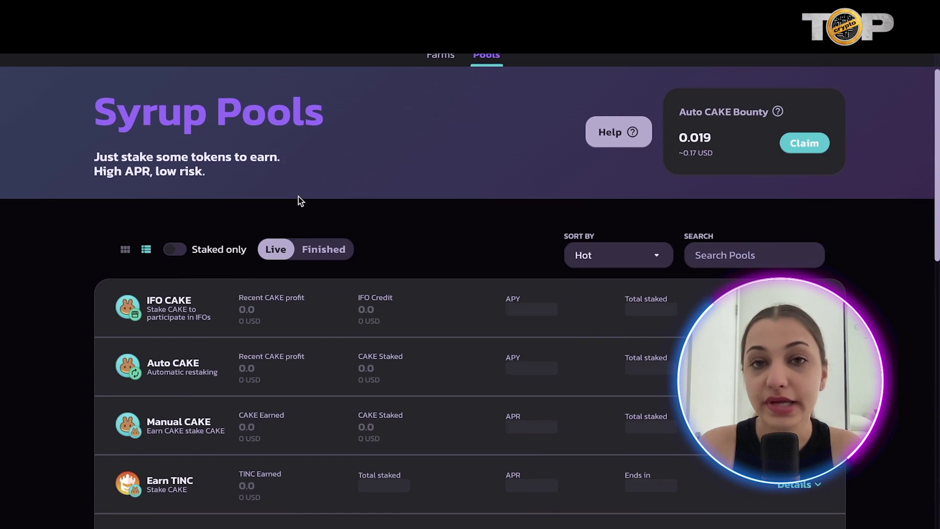